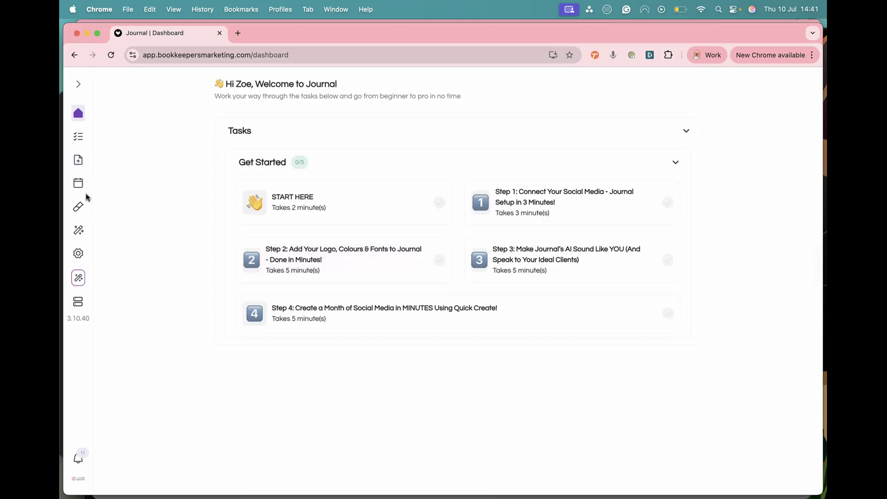
Step: Open the Client Testimonials folder under My Content in Content Lab and start adding new content
mouse_move(88, 206)
left_click(103, 247)
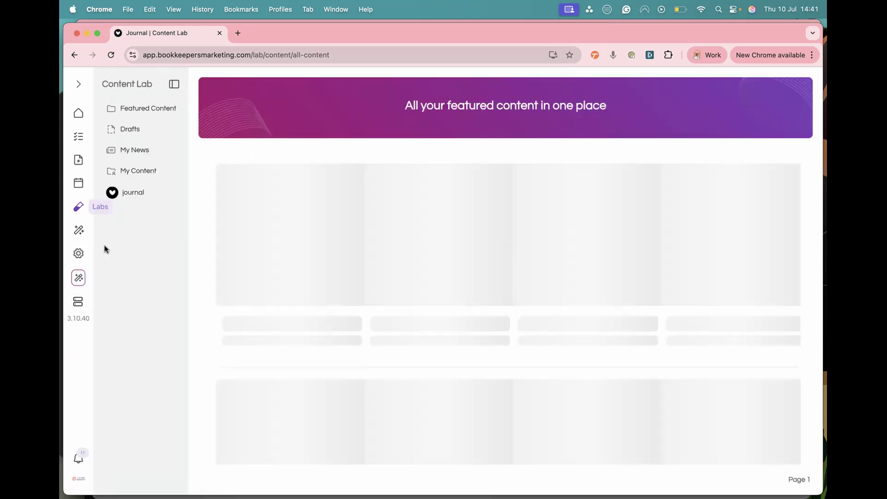
left_click(141, 172)
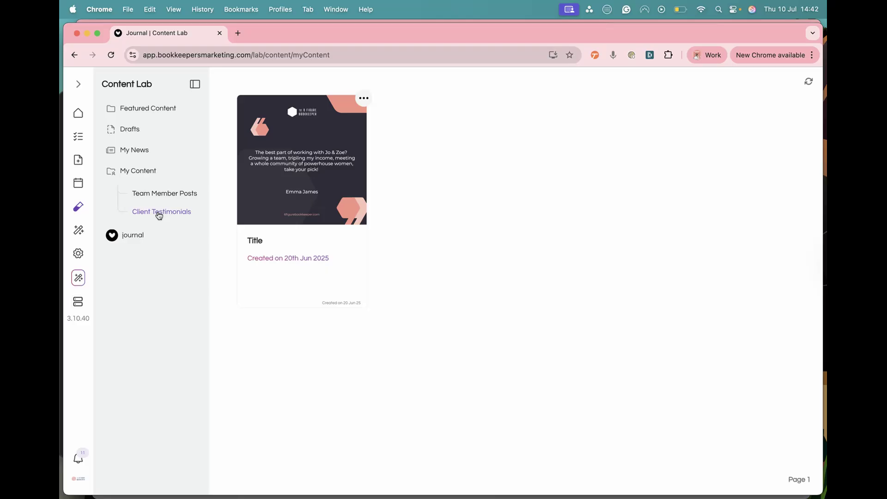
left_click(159, 215)
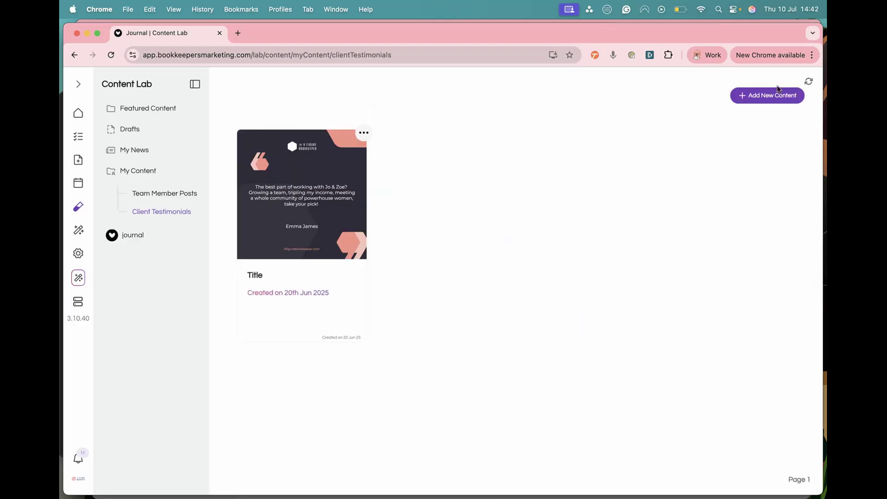
left_click(773, 97)
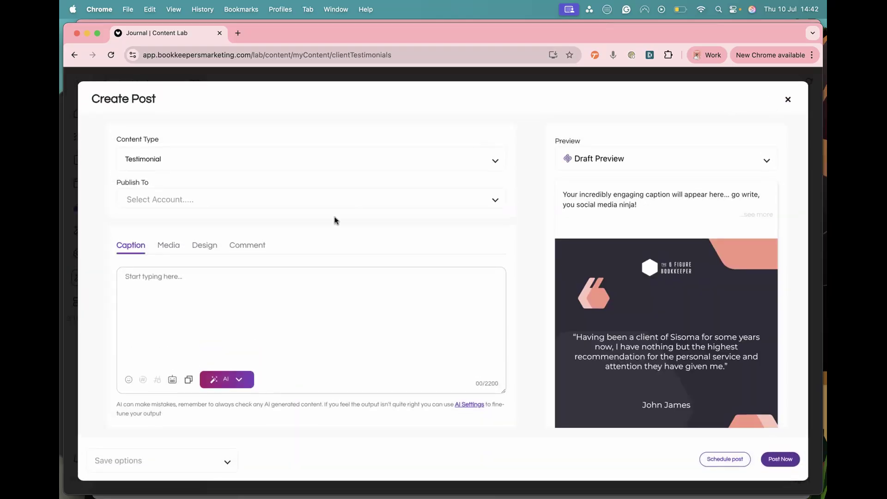
Step: Choose the user's personal LinkedIn account as the account to publish the testimonial post to
left_click(206, 162)
scroll(156, 282, "down", 3)
left_click(159, 216)
scroll(669, 334, "down", 2)
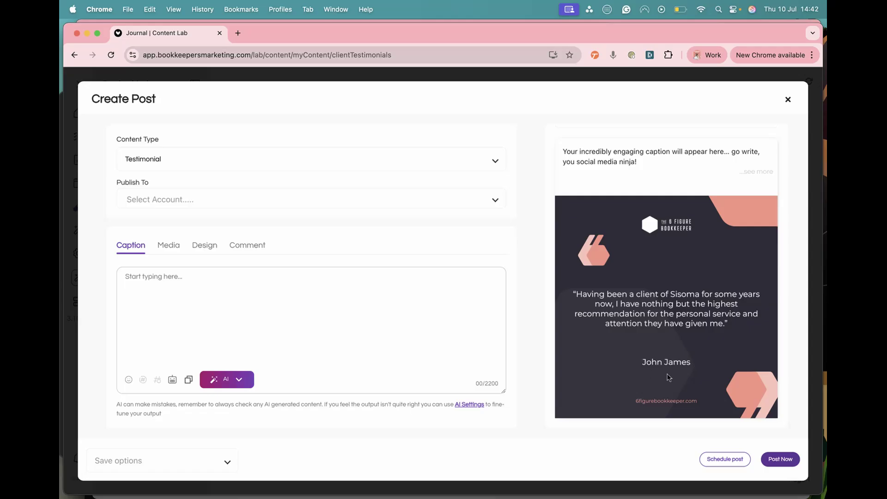
left_click(178, 203)
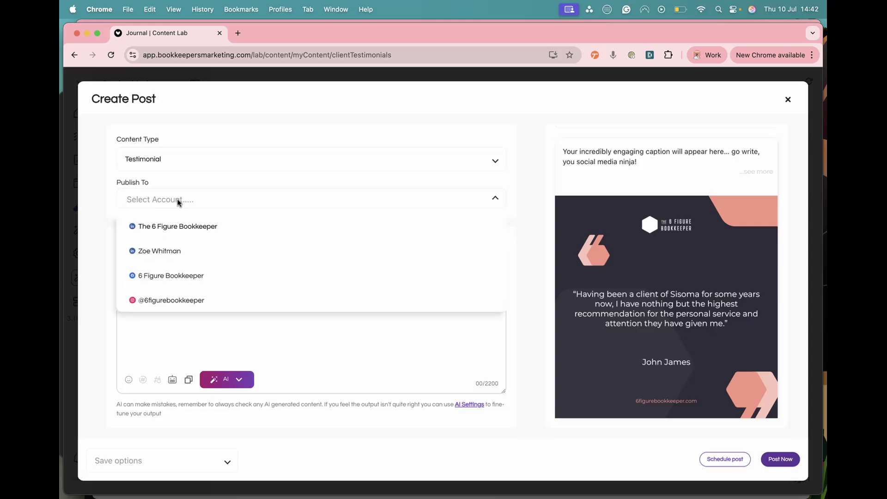
left_click(170, 251)
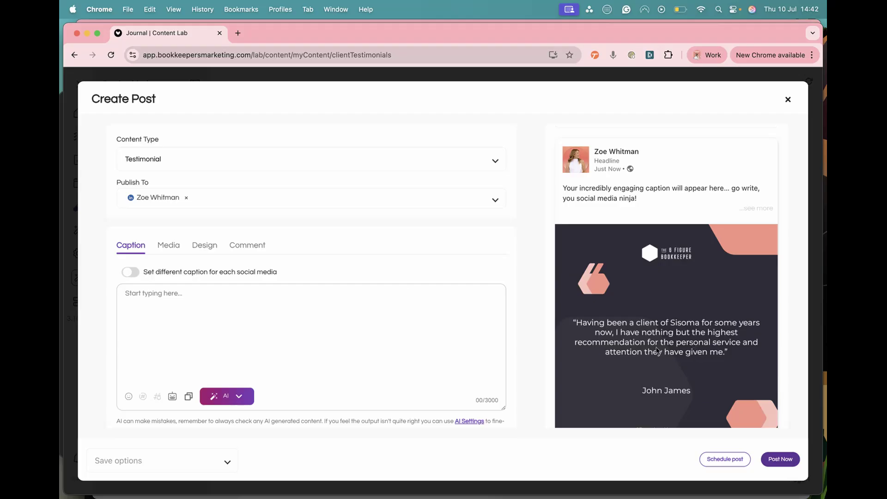
Step: Paste the client's testimonial text into the post caption
scroll(258, 316, "down", 1)
scroll(257, 317, "up", 1)
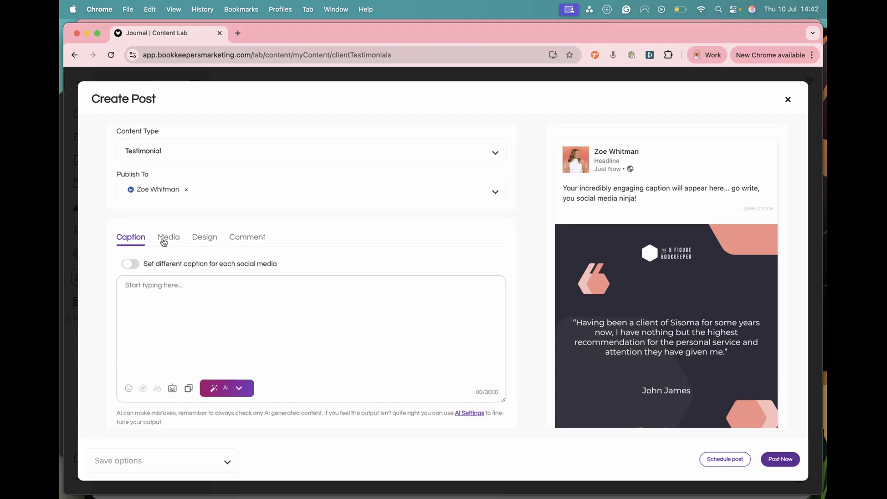
left_click(153, 305)
type("Joining The Bookkeepers’ Collective has honestly been a game-changer for me. I’ve just signed a new client worth £1,000 per month, something I wouldn't have had the confidence or strategy to achieve before joining. In just two months, I've practically earned back my entire annual investment! Jo, Zoe and the amazing community have given me all th advice, and belief I have so seriously lacked for year. I'm more ambitious and more confident with it. It's the best investment I've made in my business.")
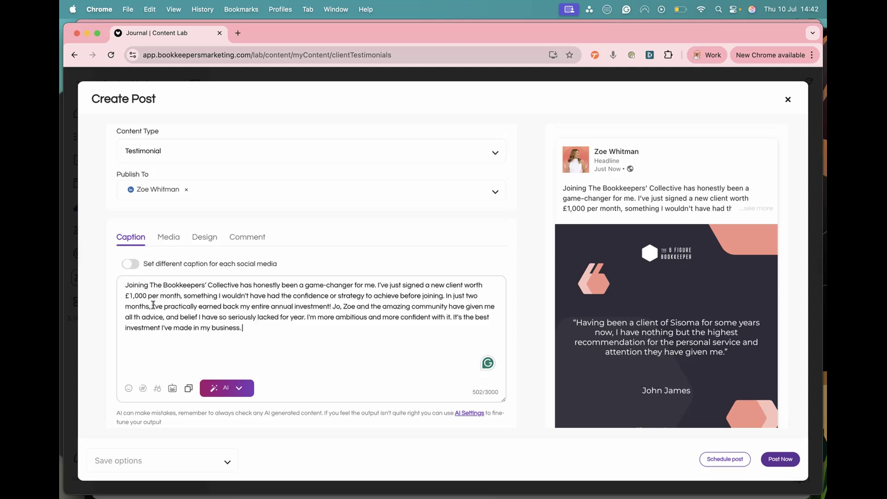
Step: Open the advanced AI Writer and prompt it to write a caption about the client's testimonial, pasting the testimonial text after the request
left_click(260, 323)
left_click(245, 387)
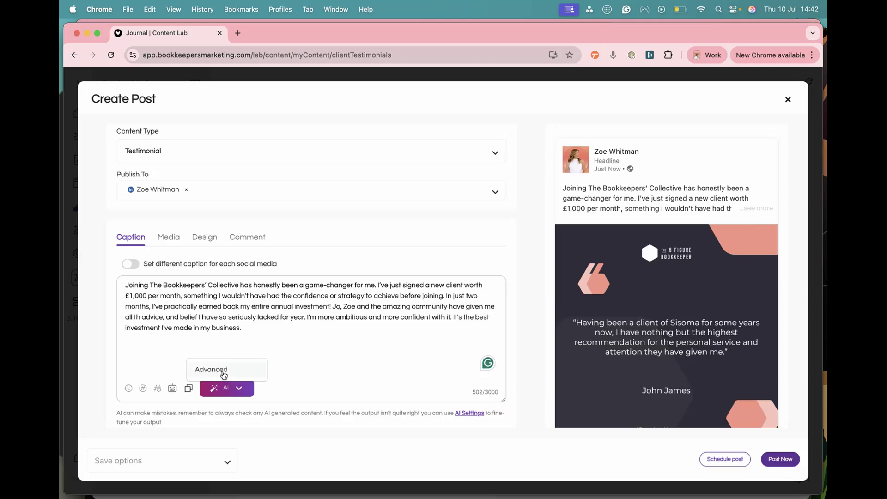
left_click(224, 372)
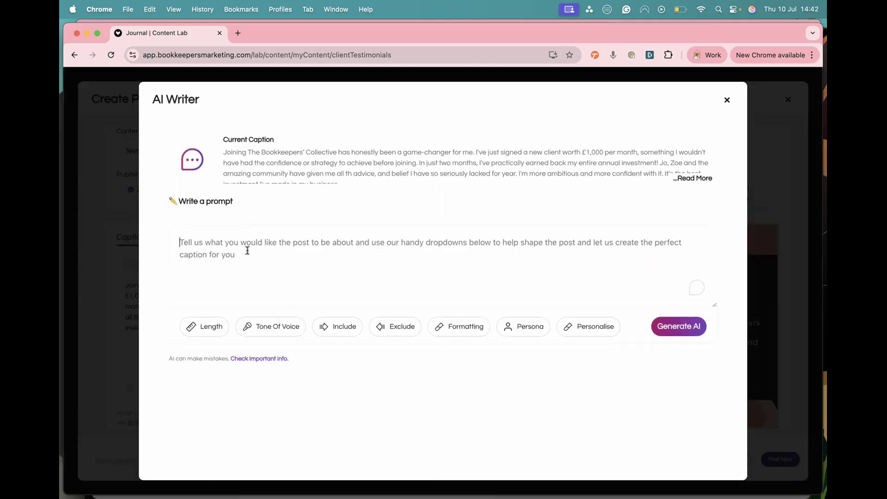
left_click(247, 251)
type("I want you t")
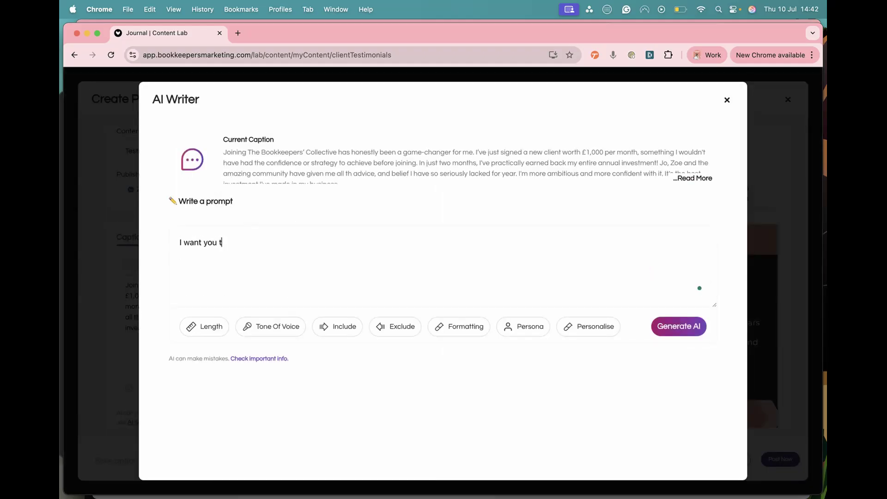
type("o write a caption abou")
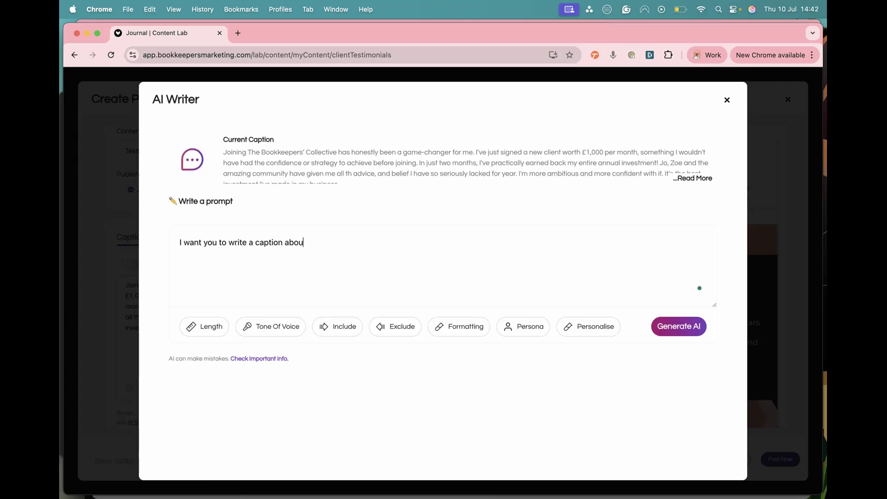
type("t this testimoinal from Anna")
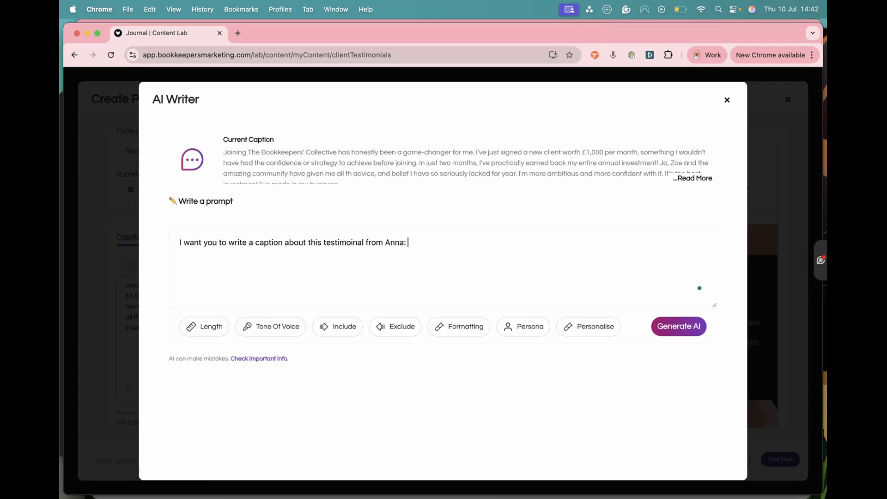
type(":")
type("Joining The Bookkeepers’ Collective has honestly been a game-changer for me. I've just signed a new client worth £1,000 per month, something I wouldn't have had the confidence or strategy to achieve before joining. In just two months, I've practically earned back my entire annual investment! Jo, Zoe and the amazing community have given me all th advice, and belief I have so seriously lacked for year. I'm more ambitious and more confident with it. It's the best investment I've made in my business.")
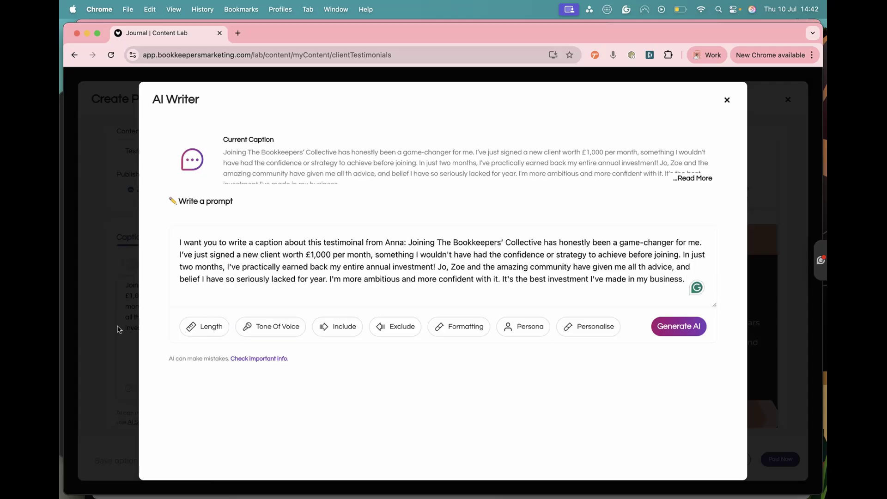
Step: Set the AI Writer length to Short (50 - 60 words), tone to Professional, and include a Call to Action
left_click(199, 326)
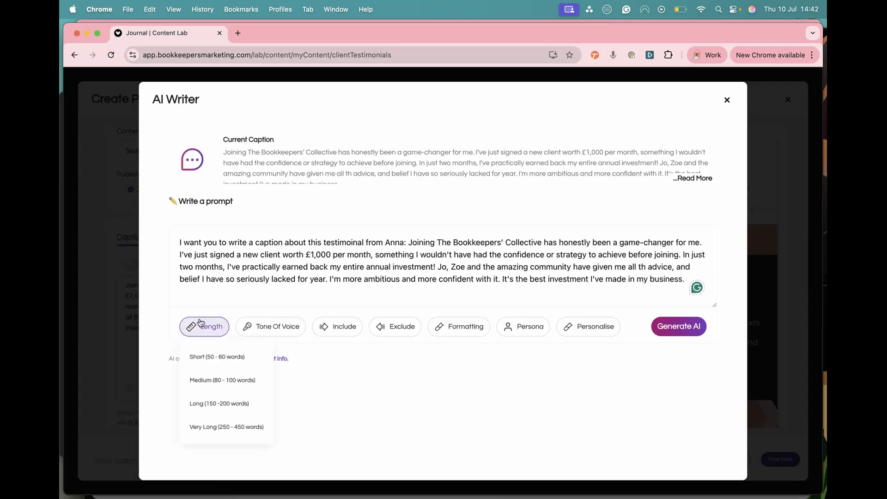
left_click(220, 366)
left_click(261, 330)
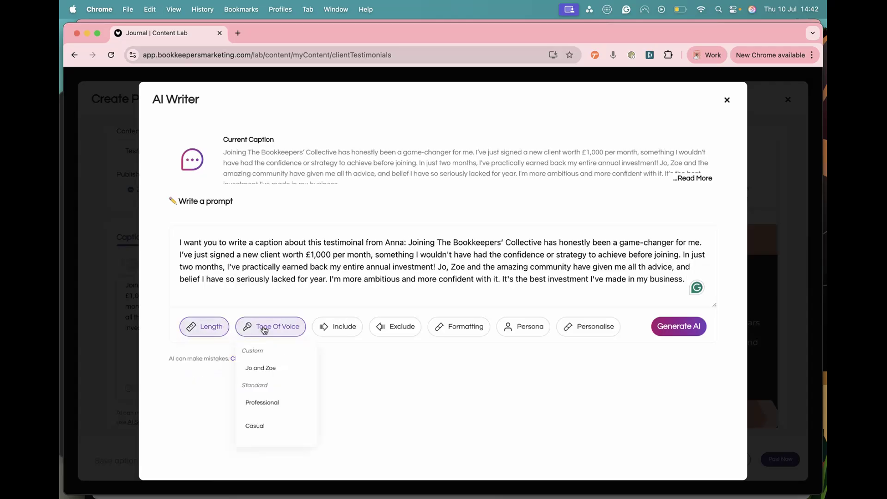
left_click(277, 396)
left_click(338, 324)
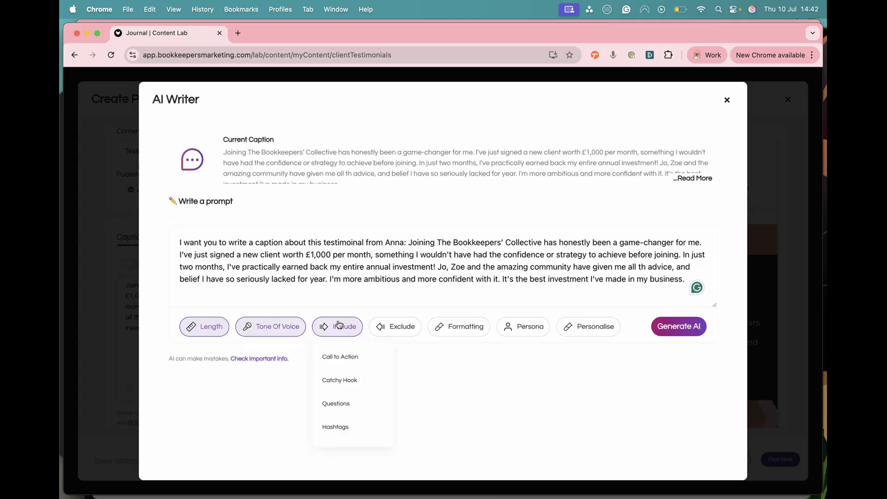
left_click(372, 361)
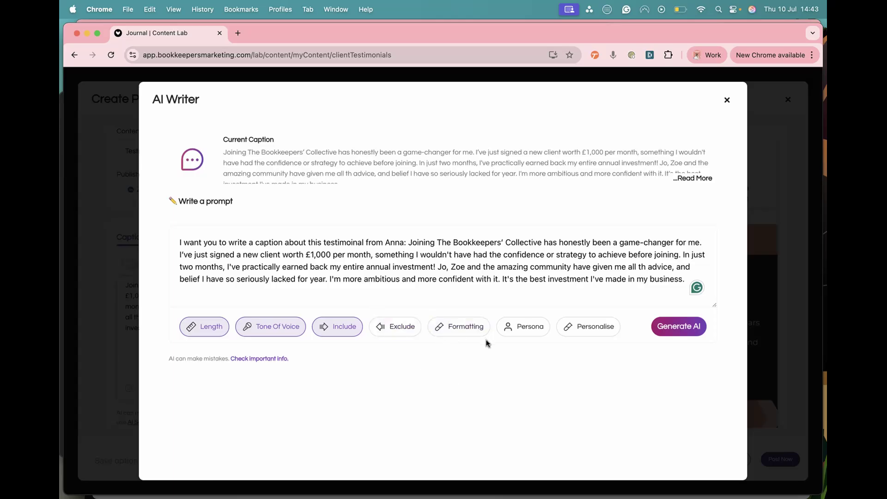
Step: Add an exclusion option, apply the Business Prompt personalisation, and generate the AI caption
left_click(400, 327)
scroll(396, 369, "down", 5)
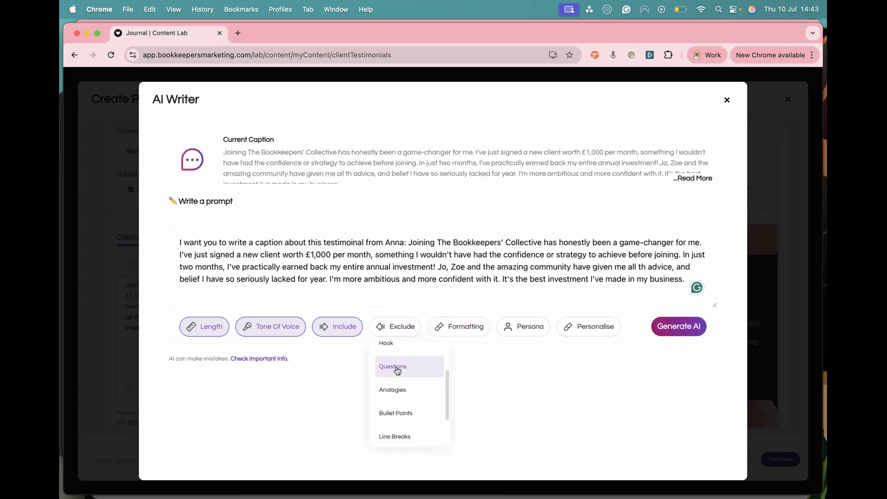
left_click(394, 427)
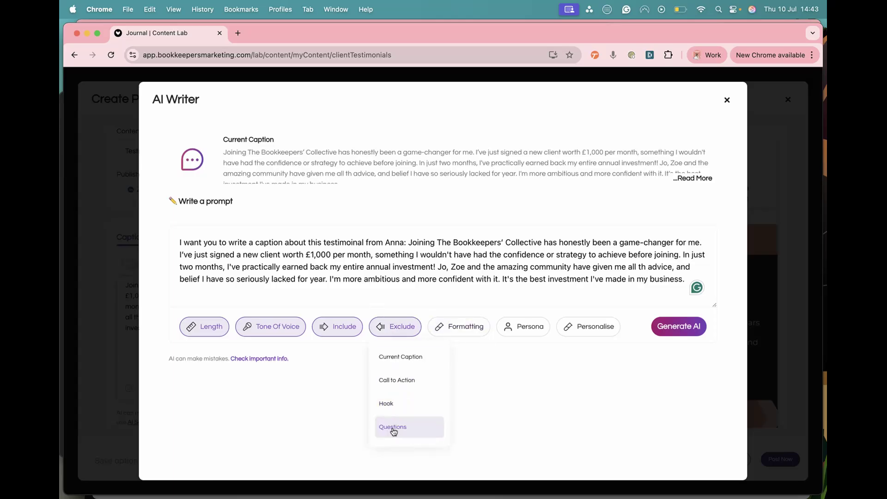
left_click(588, 326)
left_click(589, 356)
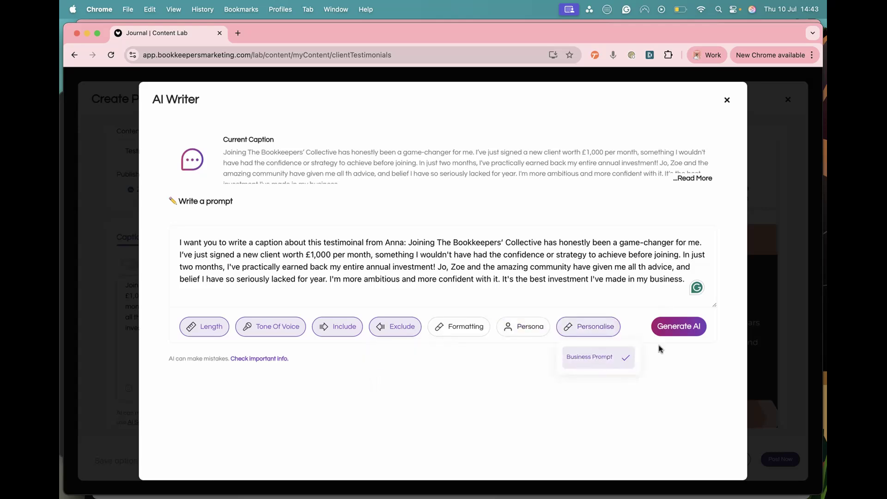
left_click(675, 331)
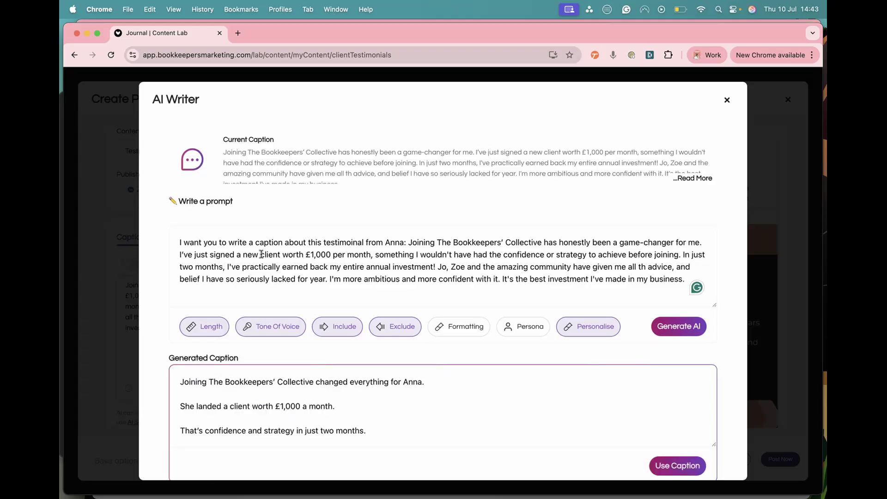
Step: Review the generated caption and use it as the post caption
scroll(342, 381, "down", 1)
scroll(342, 382, "down", 3)
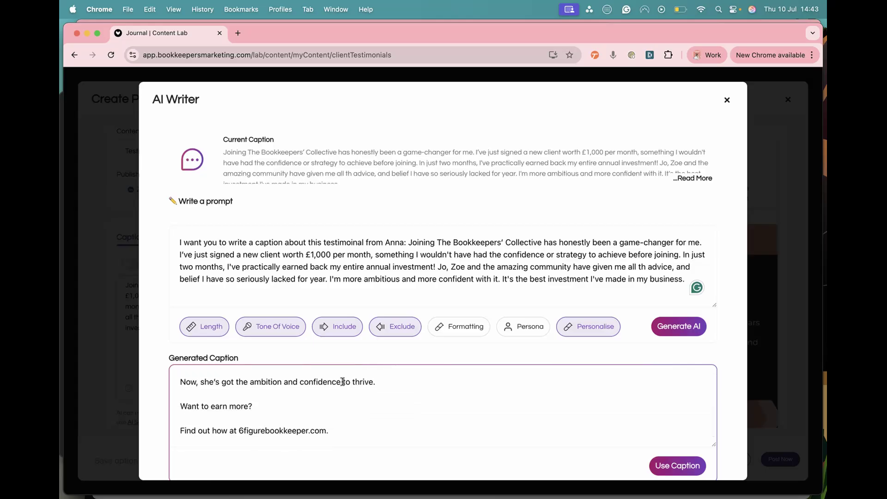
left_click(677, 465)
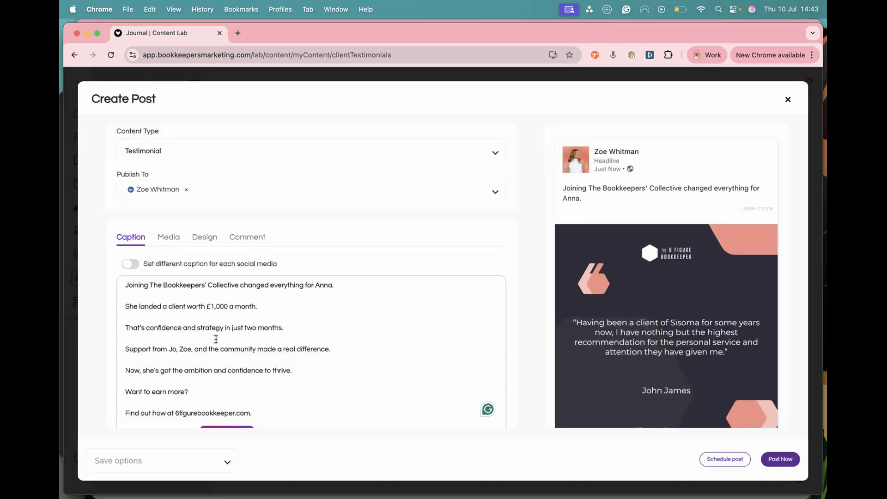
Step: Remove the blank lines between the middle sentences of the caption
key("BackSpace")
key("Down")
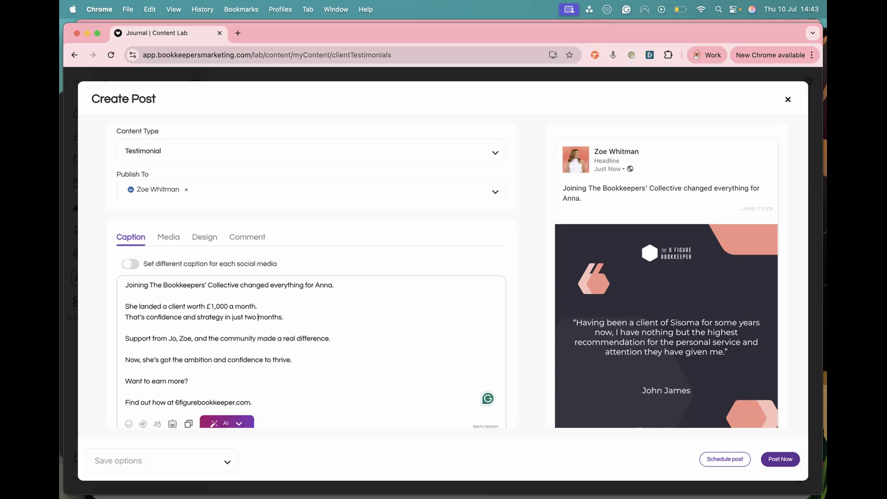
key("BackSpace")
key("BackSpace")
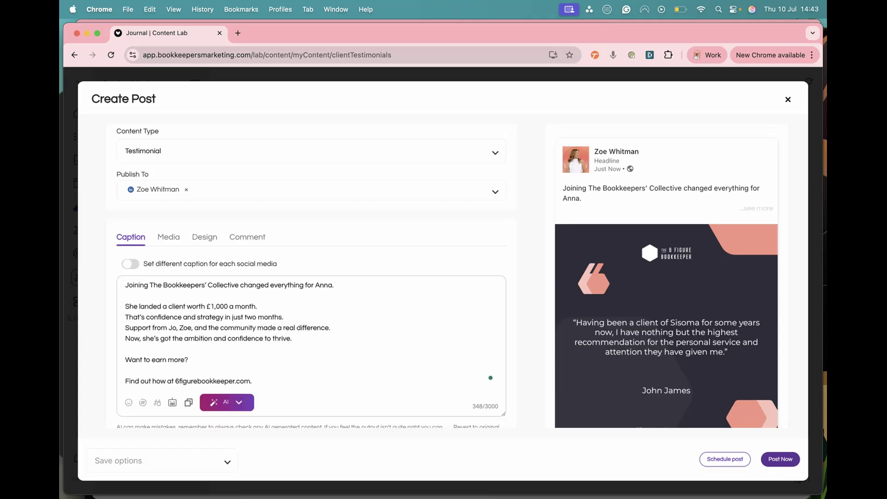
Step: Paste the client's testimonial text into the Testimonial field of the post design
scroll(177, 322, "up", 1)
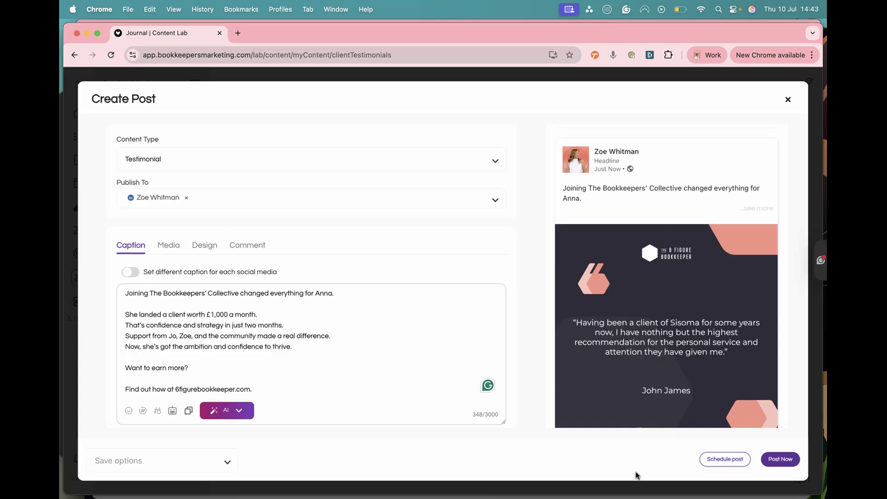
scroll(584, 356, "down", 3)
scroll(585, 356, "up", 1)
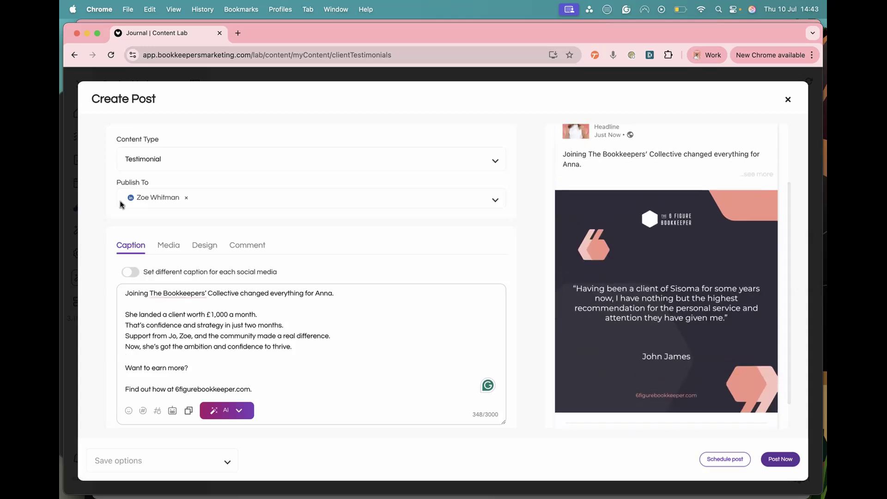
left_click(203, 246)
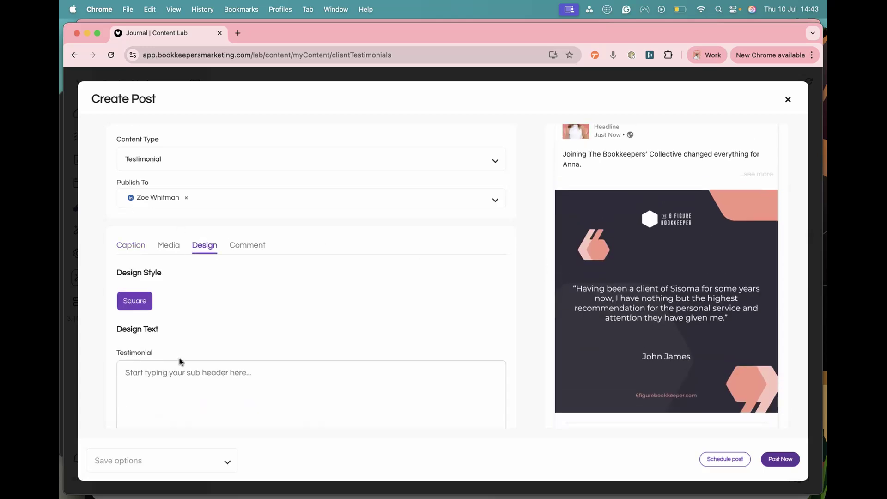
left_click(136, 372)
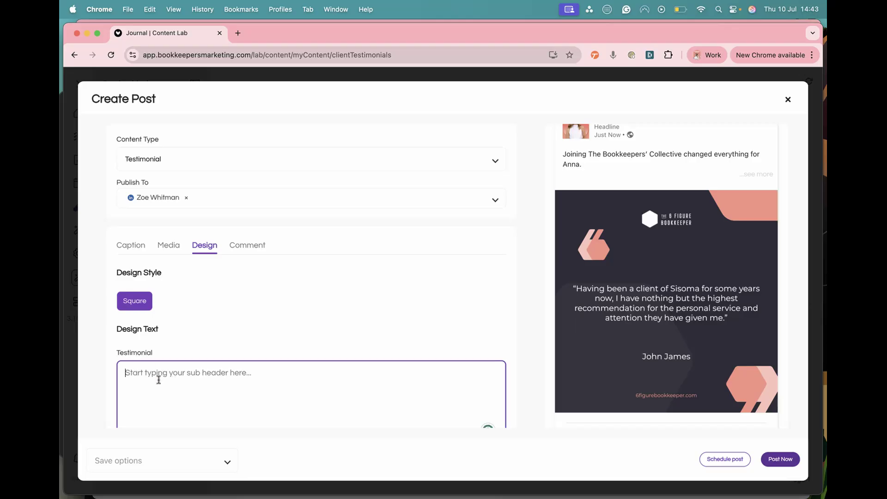
type("Joining The Bookkeepers’ Collective has honestly been a game-changer for me. I’ve just signed a new client worth £1,000 per month, something I wouldn't have had the confidence or strategy to achieve before joining. In just two months, I've practically earned back my entire annual investment! Jo, Zoe and the amazing community have given me all th advice, and belief I have so seriously lacked for year. I'm more ambitious and more confident with it. It's the best investment I've made in my business.")
scroll(166, 377, "down", 2)
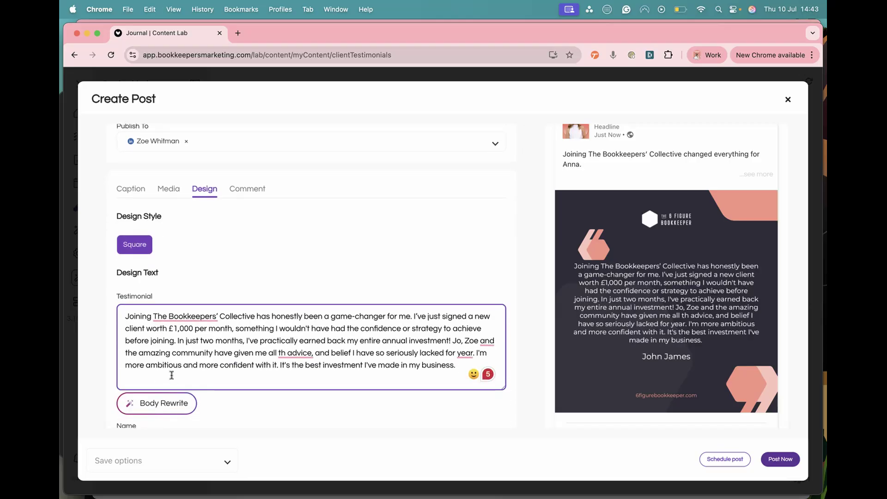
Step: Correct the typo "th advice" to "the advice" in the design's testimonial text
left_click(328, 357)
scroll(327, 357, "down", 1)
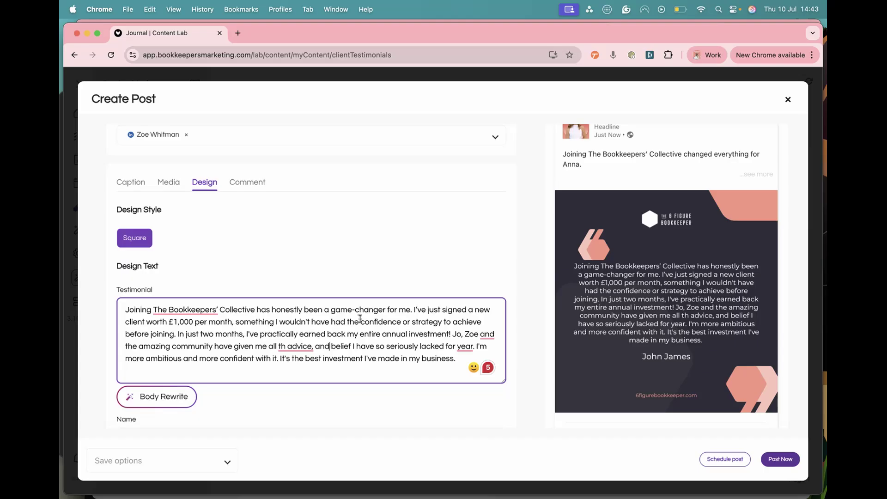
left_click(286, 345)
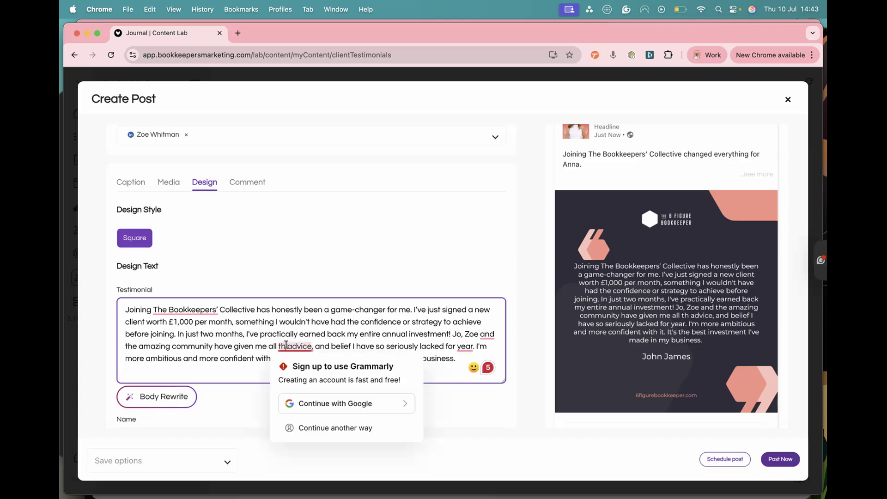
type("e")
left_click(425, 261)
scroll(134, 370, "down", 3)
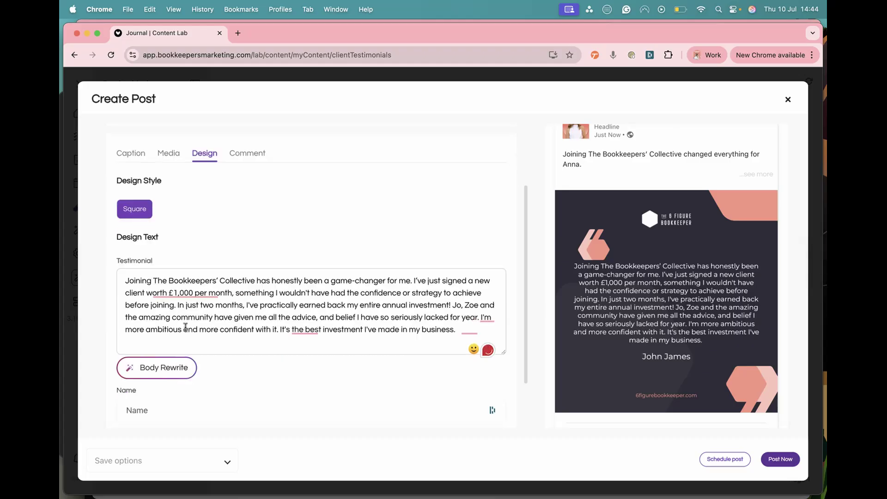
Step: Enter the client's first name in the design's Name field and review the updated design preview
left_click(139, 360)
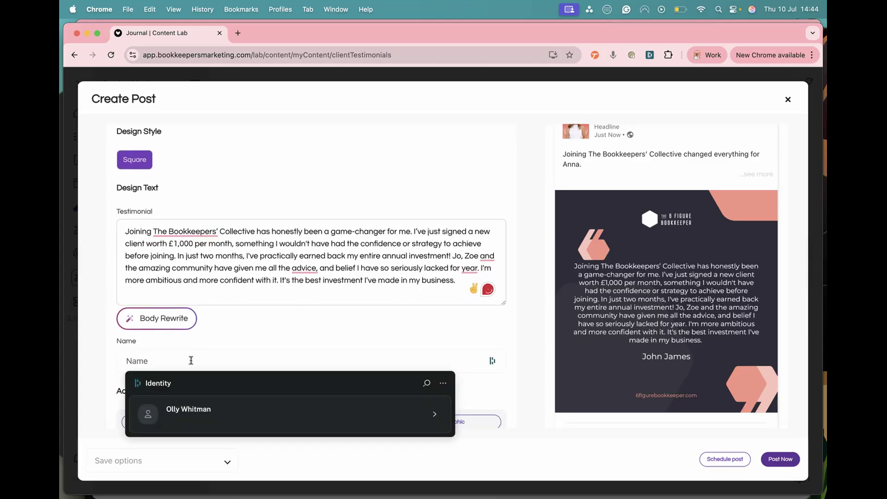
type("Anna")
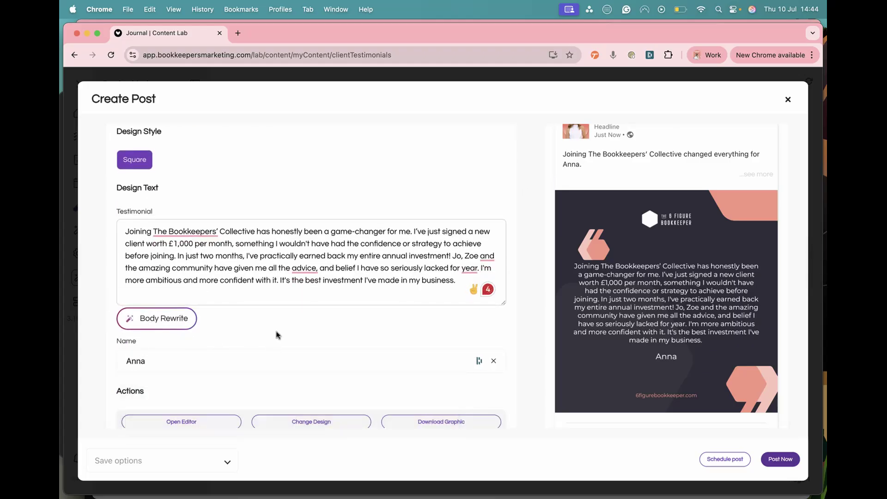
scroll(277, 369, "down", 1)
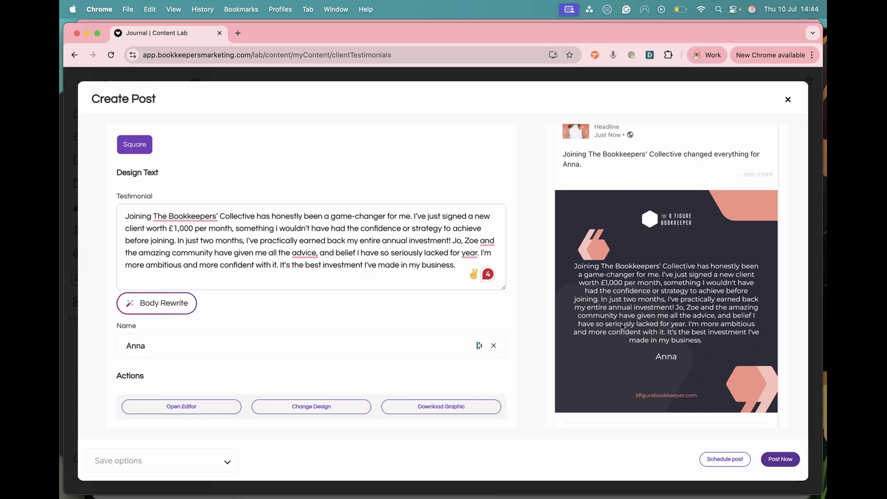
scroll(621, 326, "down", 1)
scroll(326, 359, "up", 10)
scroll(324, 360, "down", 10)
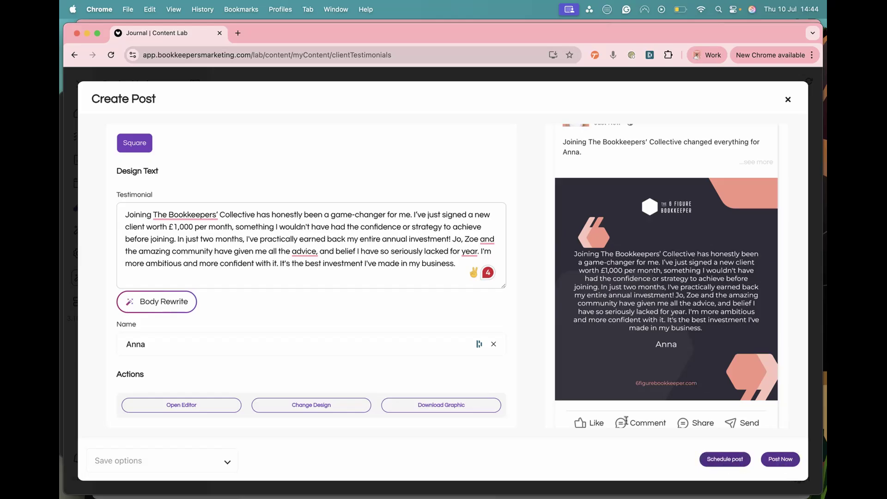
scroll(770, 277, "up", 3)
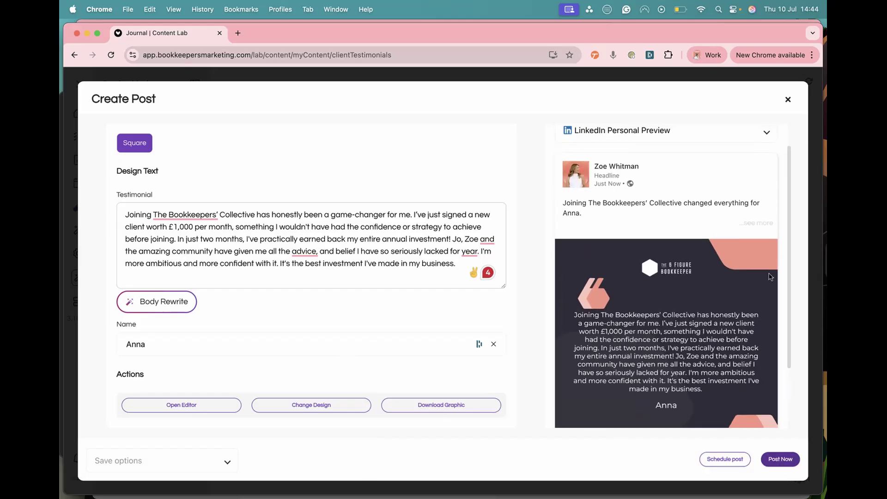
Step: Save the post as a testimonial and close the editor, then reload the Client Testimonials page
left_click(175, 461)
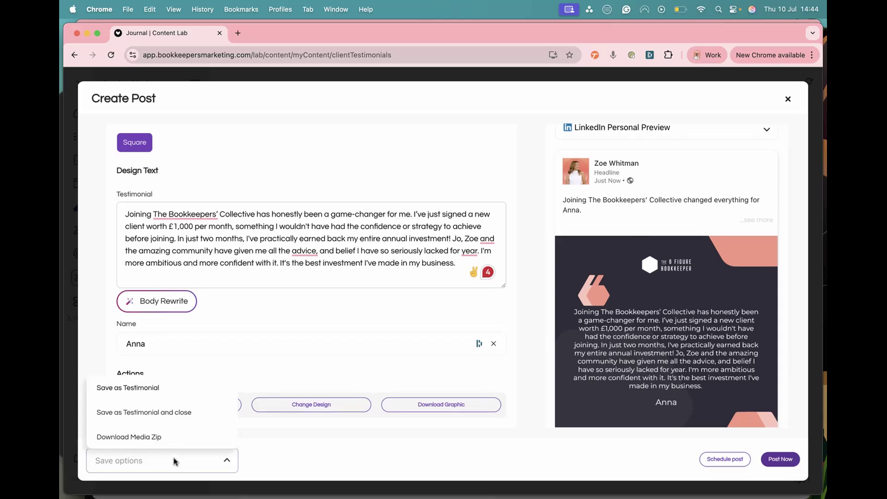
left_click(184, 413)
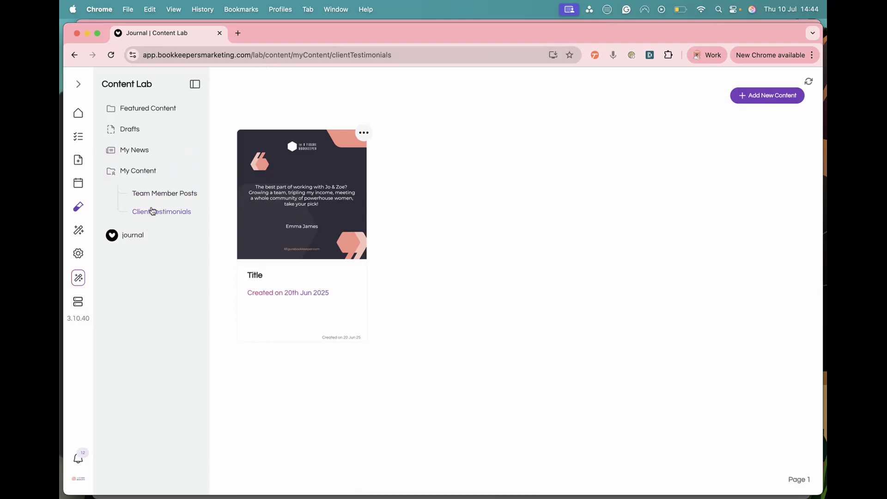
left_click(233, 53)
key("Return")
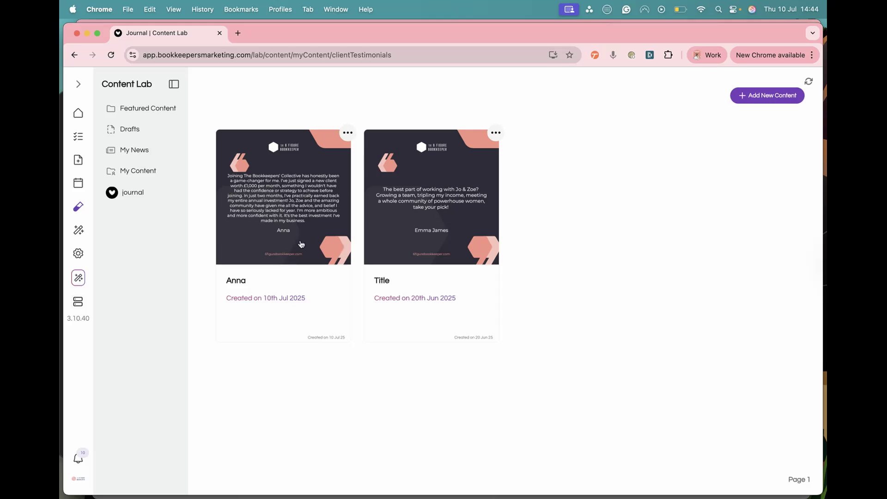
Step: Return to the Client Testimonials folder under My Content in the Content Lab
left_click(308, 210)
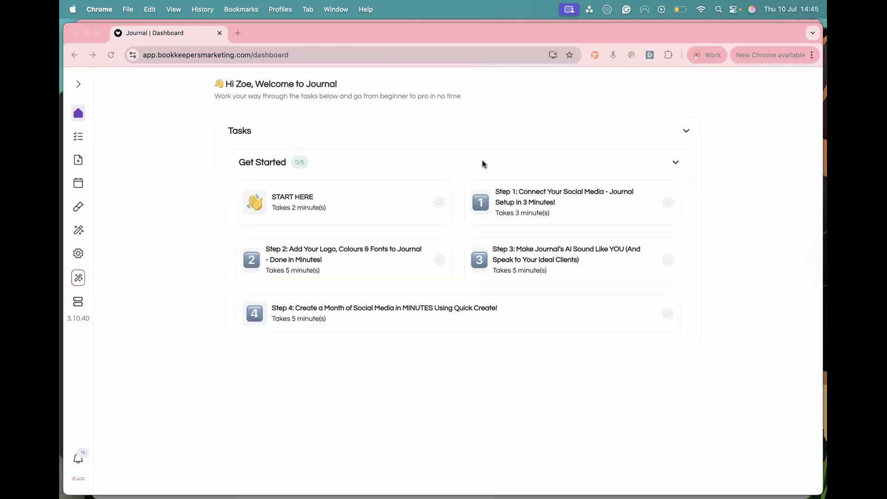
left_click(78, 208)
left_click(78, 209)
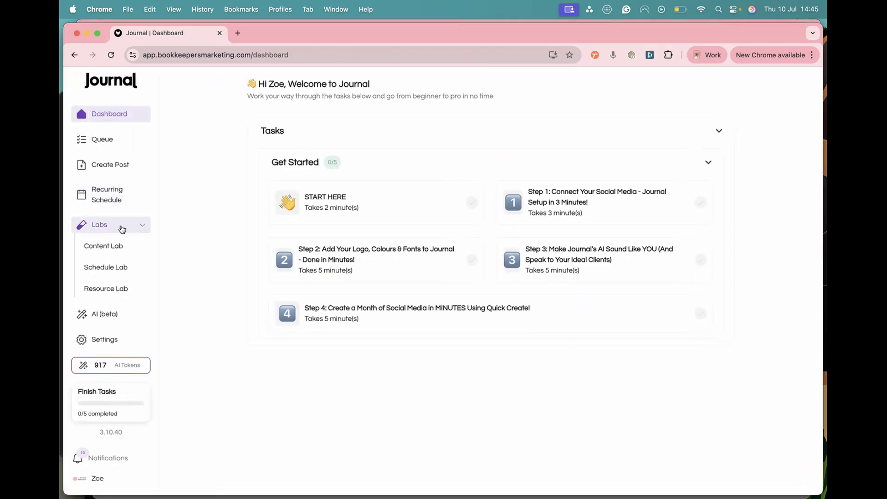
left_click(121, 248)
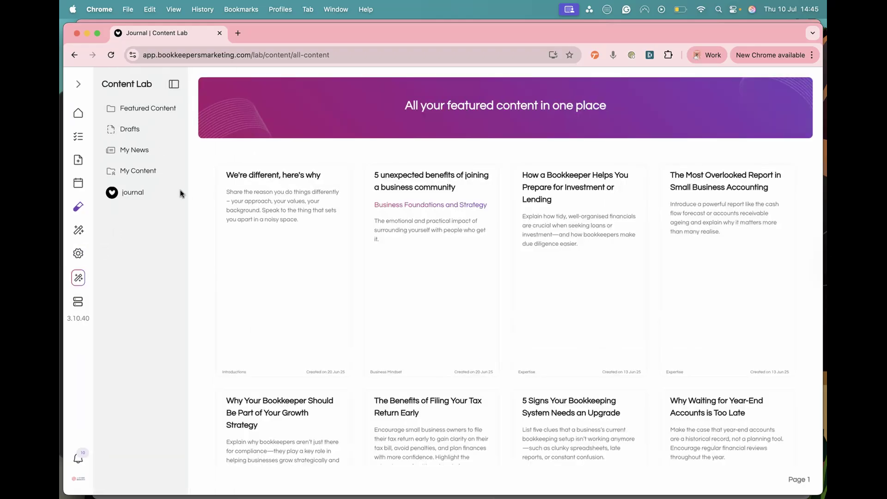
left_click(145, 172)
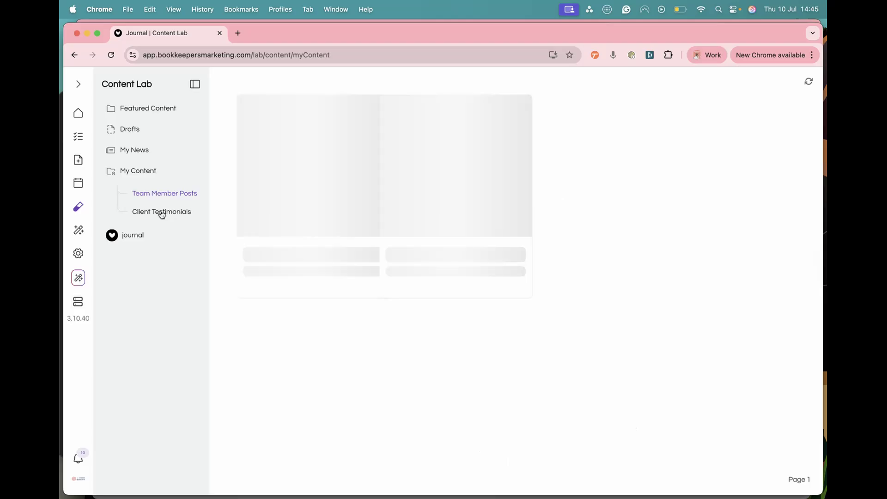
left_click(161, 212)
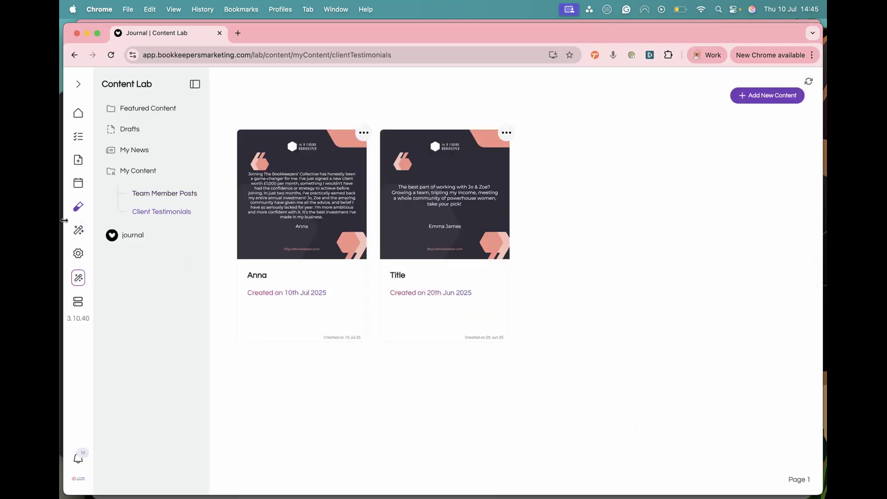
Step: Start a new Friday recurring post in the Recurring Schedule, publishing to the personal LinkedIn account
left_click(77, 184)
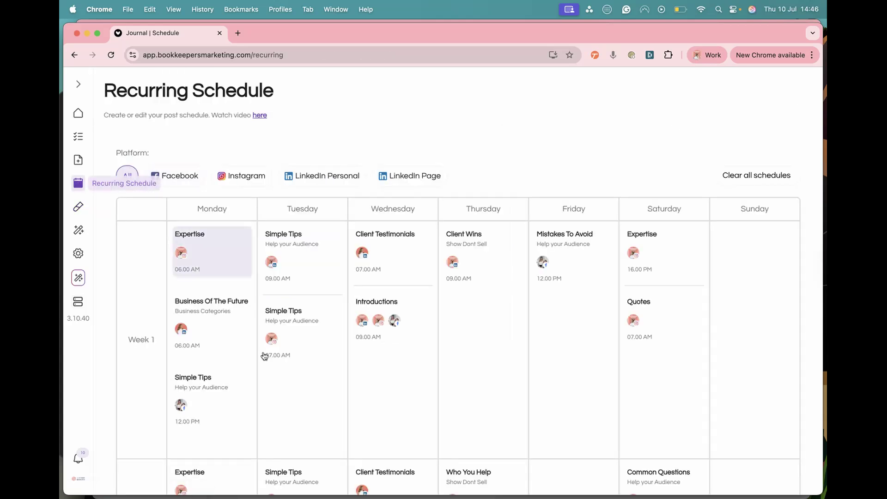
mouse_move(541, 293)
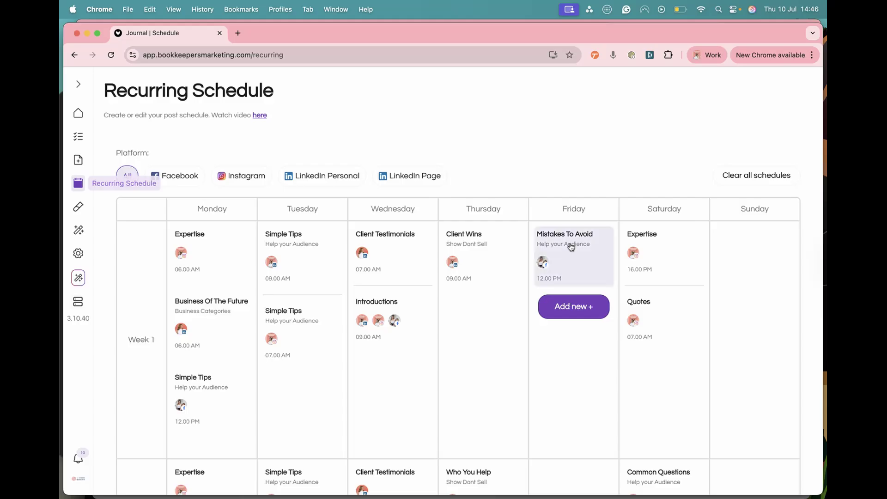
left_click(577, 305)
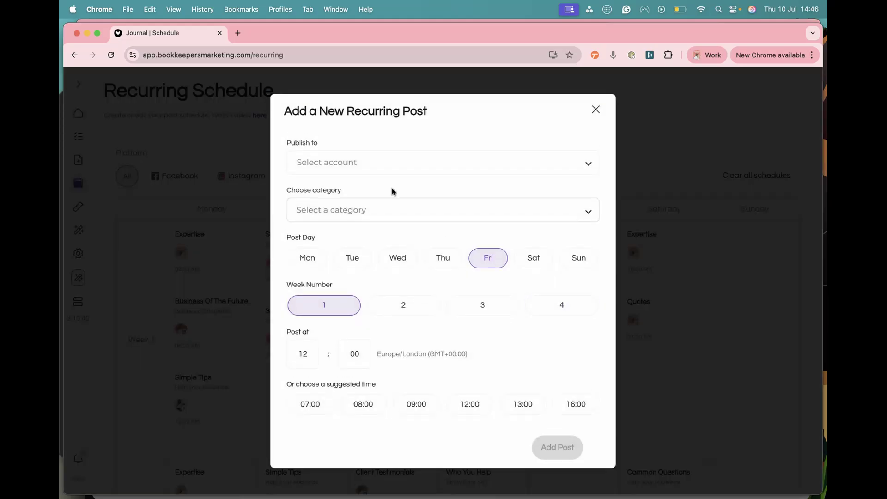
left_click(373, 162)
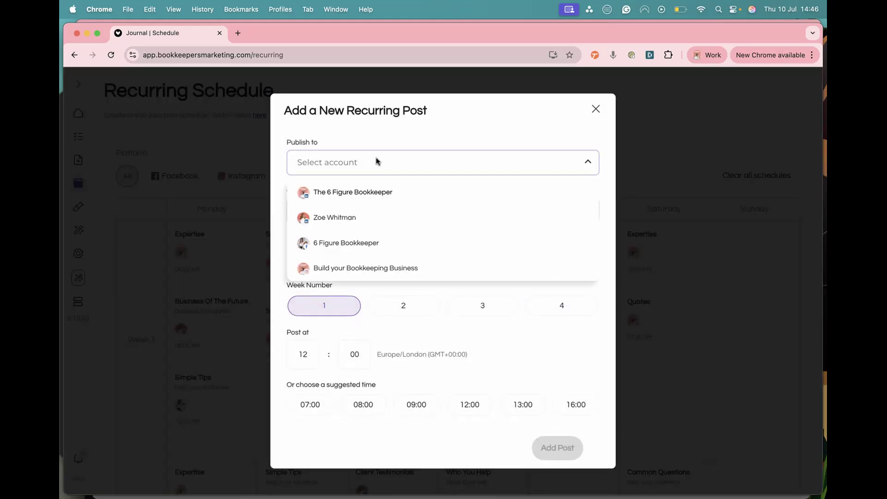
left_click(349, 222)
Step: Choose Client Testimonials as the recurring post's category
left_click(406, 157)
left_click(408, 163)
left_click(372, 207)
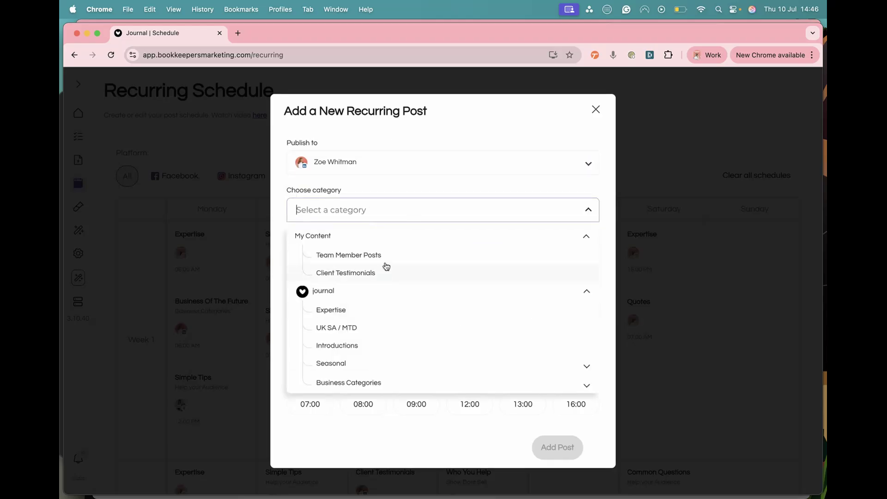
left_click(350, 273)
left_click(381, 209)
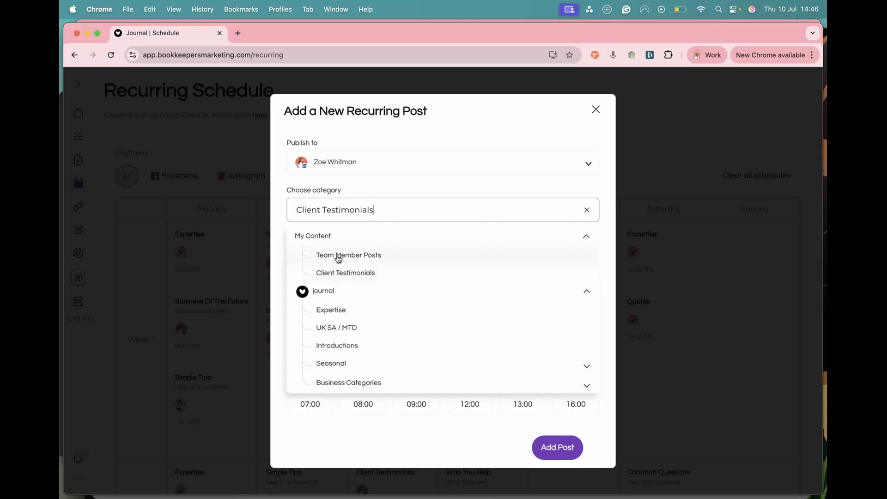
left_click(351, 275)
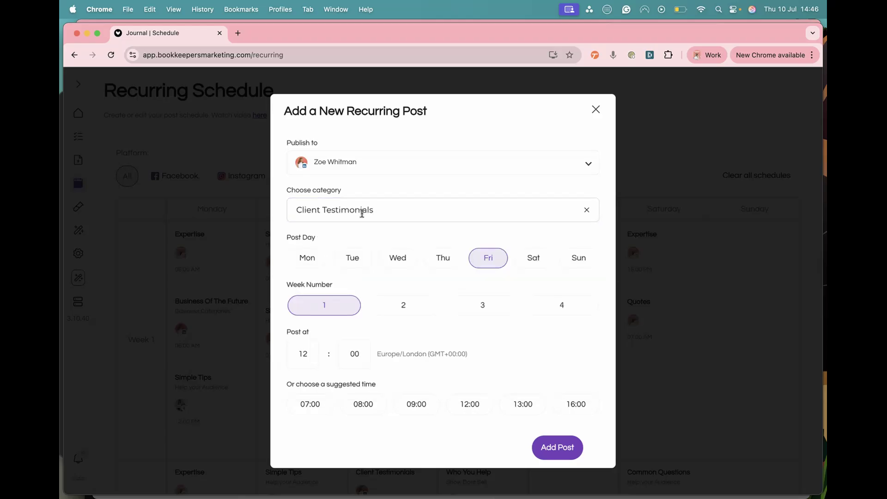
Step: Set the recurring post to weeks 1 to 4 at 08:00 and add it to the schedule
left_click(400, 310)
left_click(467, 306)
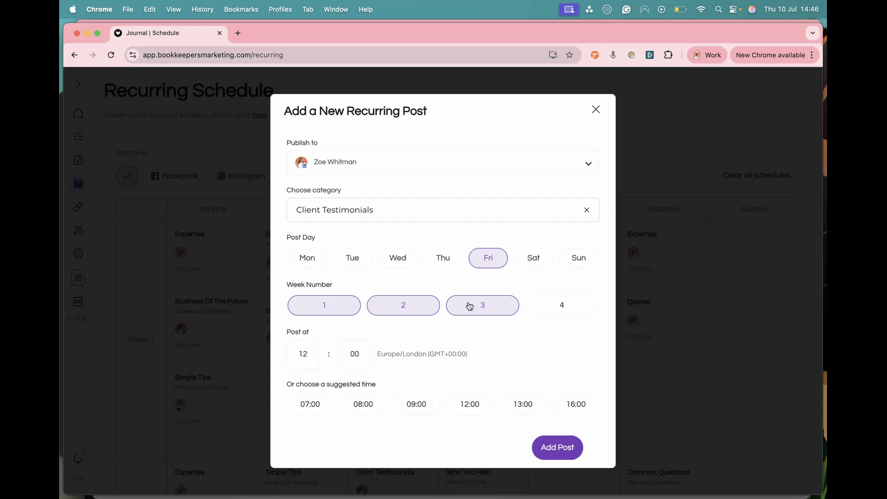
left_click(557, 301)
left_click(365, 405)
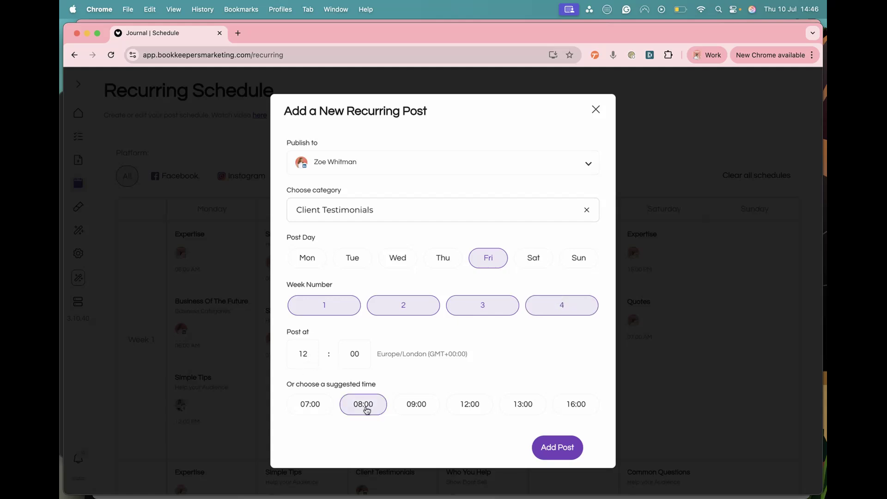
left_click(549, 450)
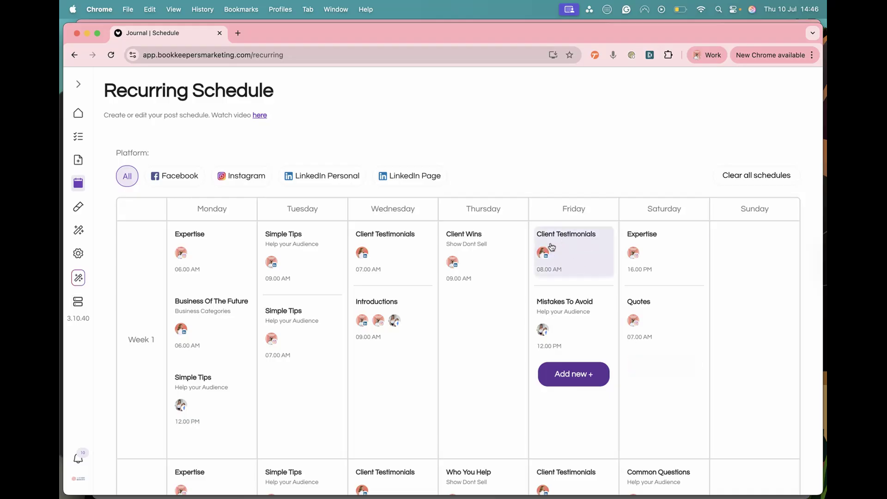
Step: Check the new Friday slots in the schedule, then open the Queue and review tomorrow's Client Testimonials post
scroll(567, 268, "down", 5)
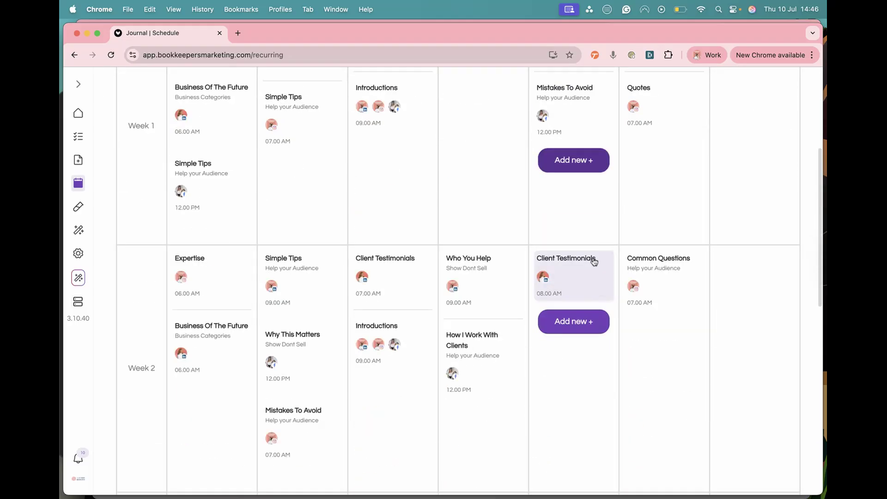
scroll(559, 394, "up", 5)
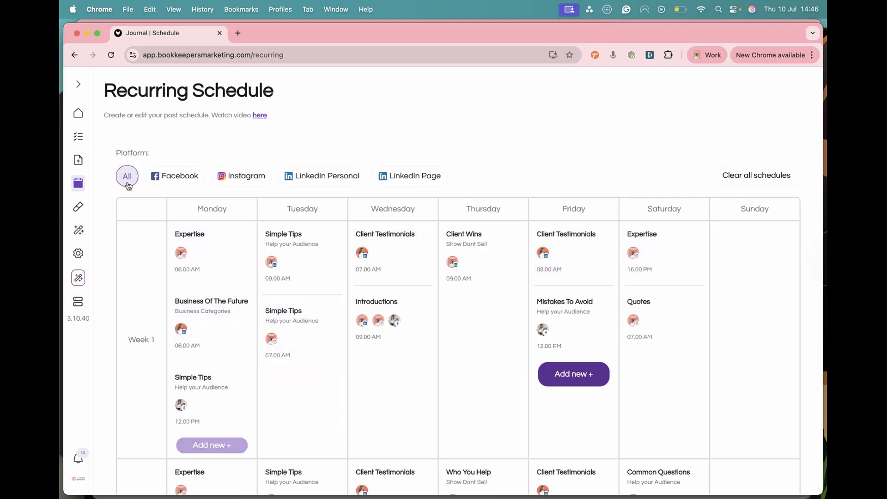
left_click(79, 141)
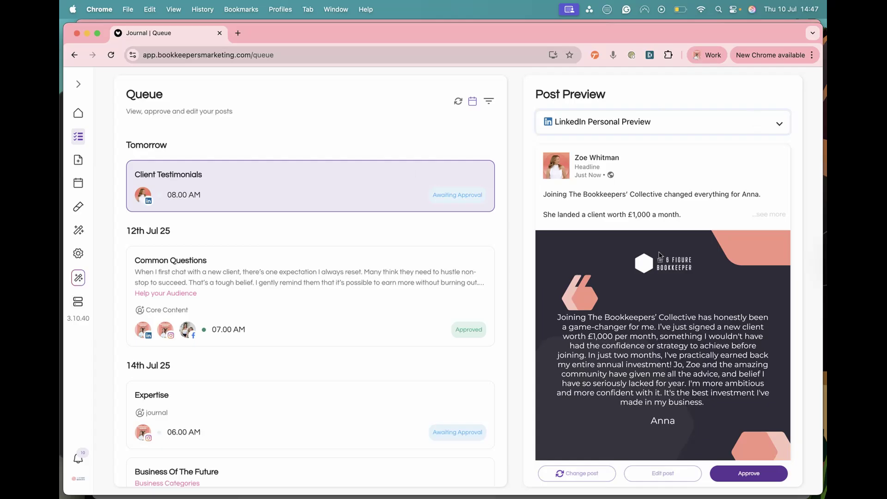
scroll(661, 253, "down", 1)
scroll(689, 397, "down", 3)
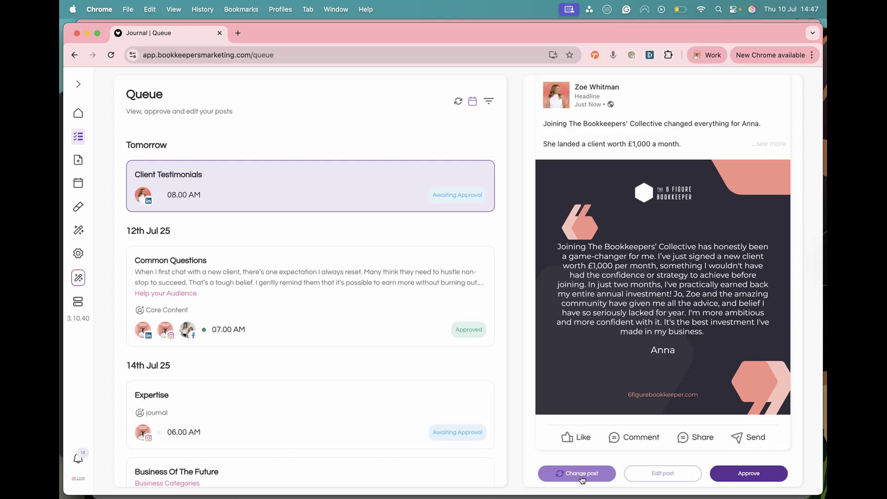
Step: Open the testimonial post for changing, review its preview and approve the post
left_click(582, 474)
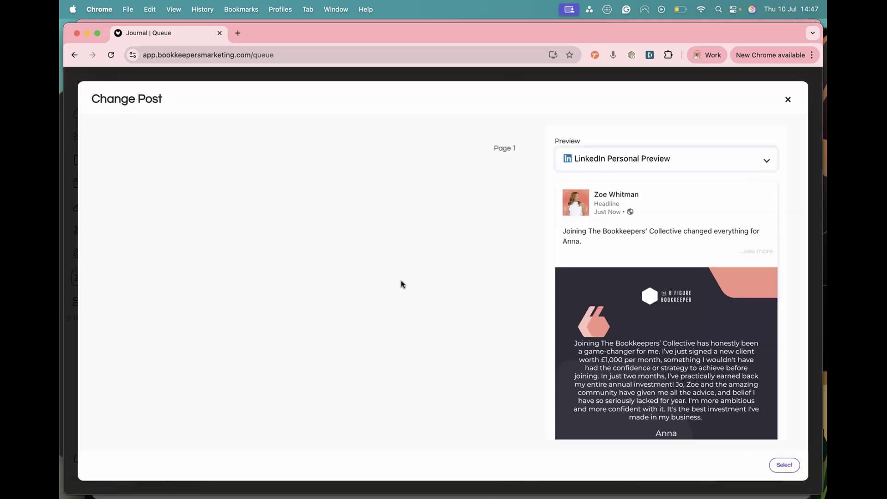
scroll(680, 271, "down", 4)
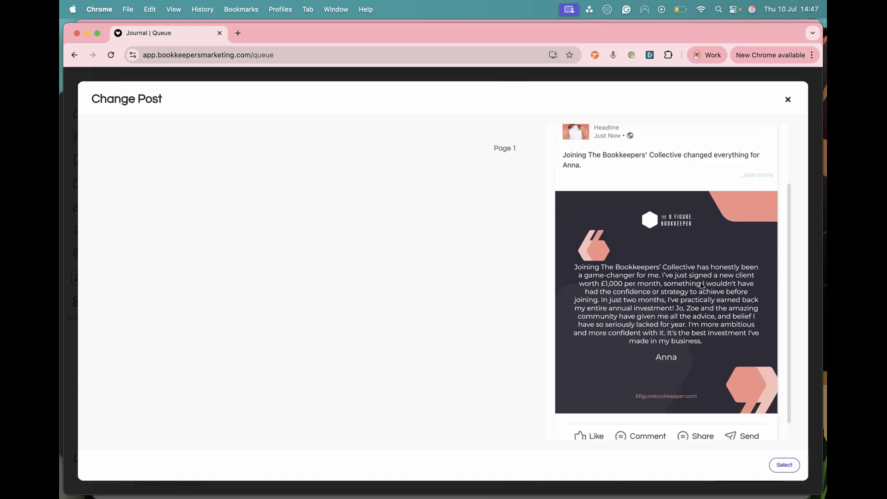
scroll(702, 286, "up", 4)
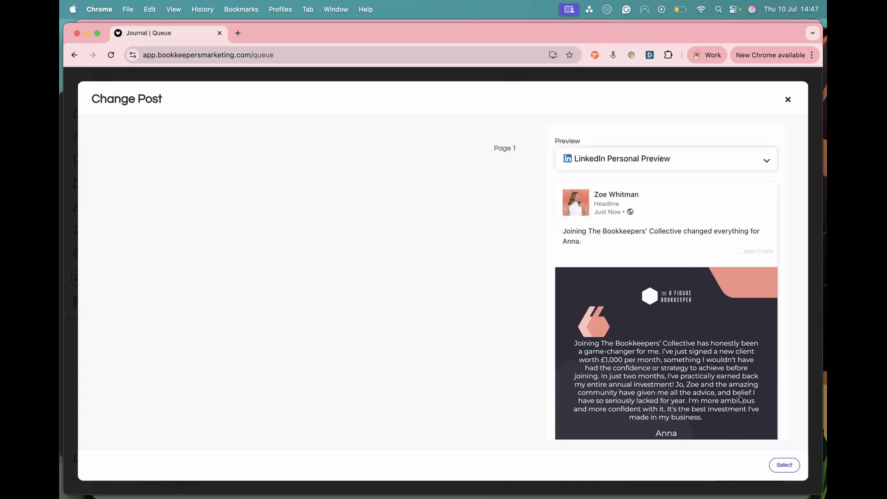
scroll(688, 391, "down", 3)
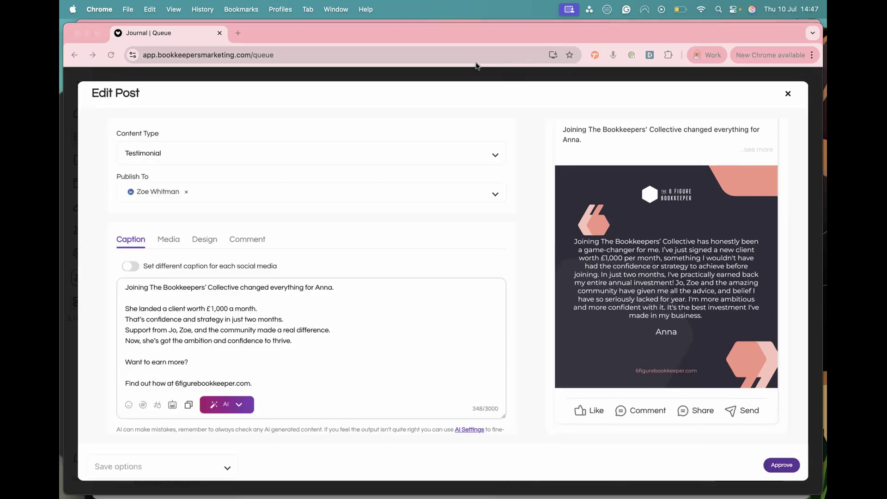
left_click(780, 464)
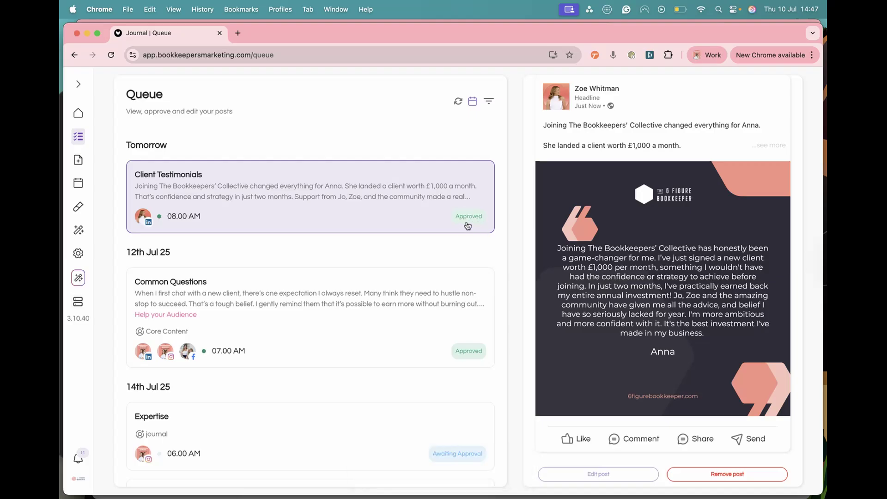
Step: Scroll through the queue and select the Client Testimonials post on 18th Jul 25
scroll(361, 273, "down", 15)
scroll(363, 273, "down", 1)
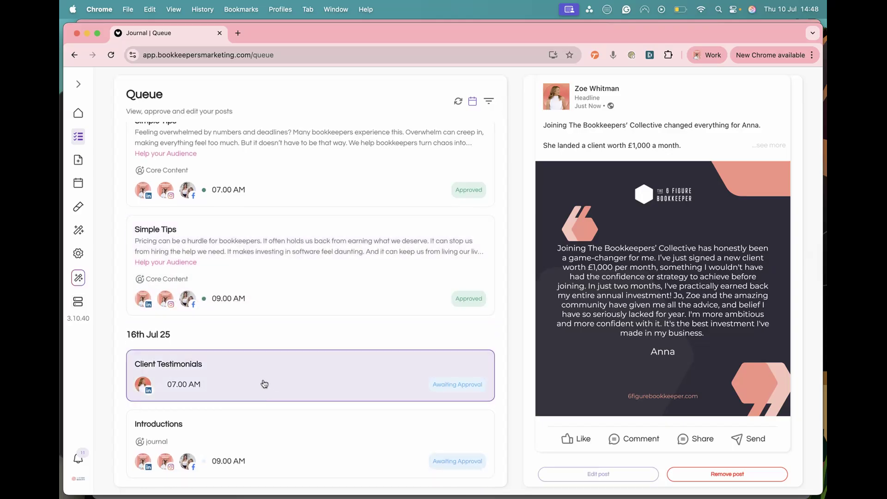
scroll(264, 383, "down", 10)
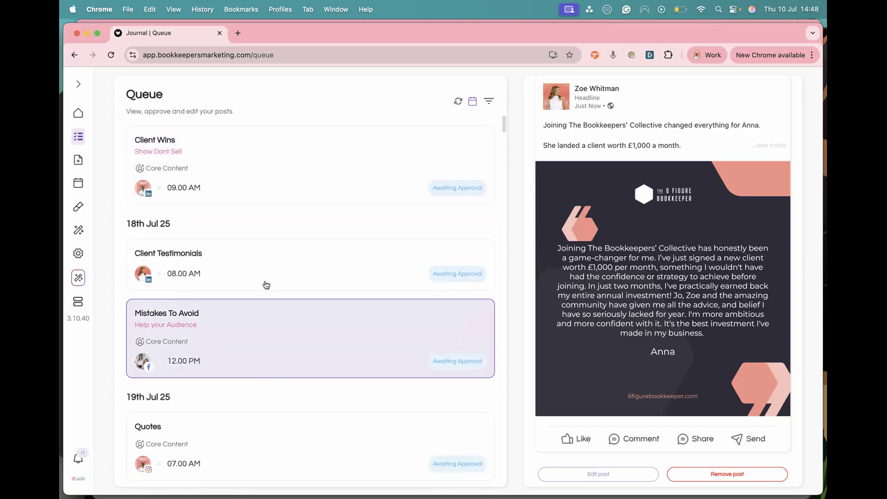
left_click(276, 266)
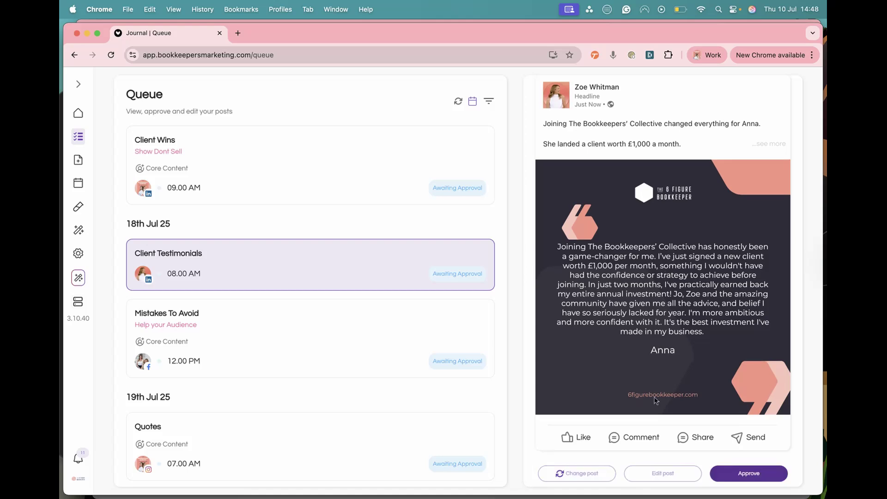